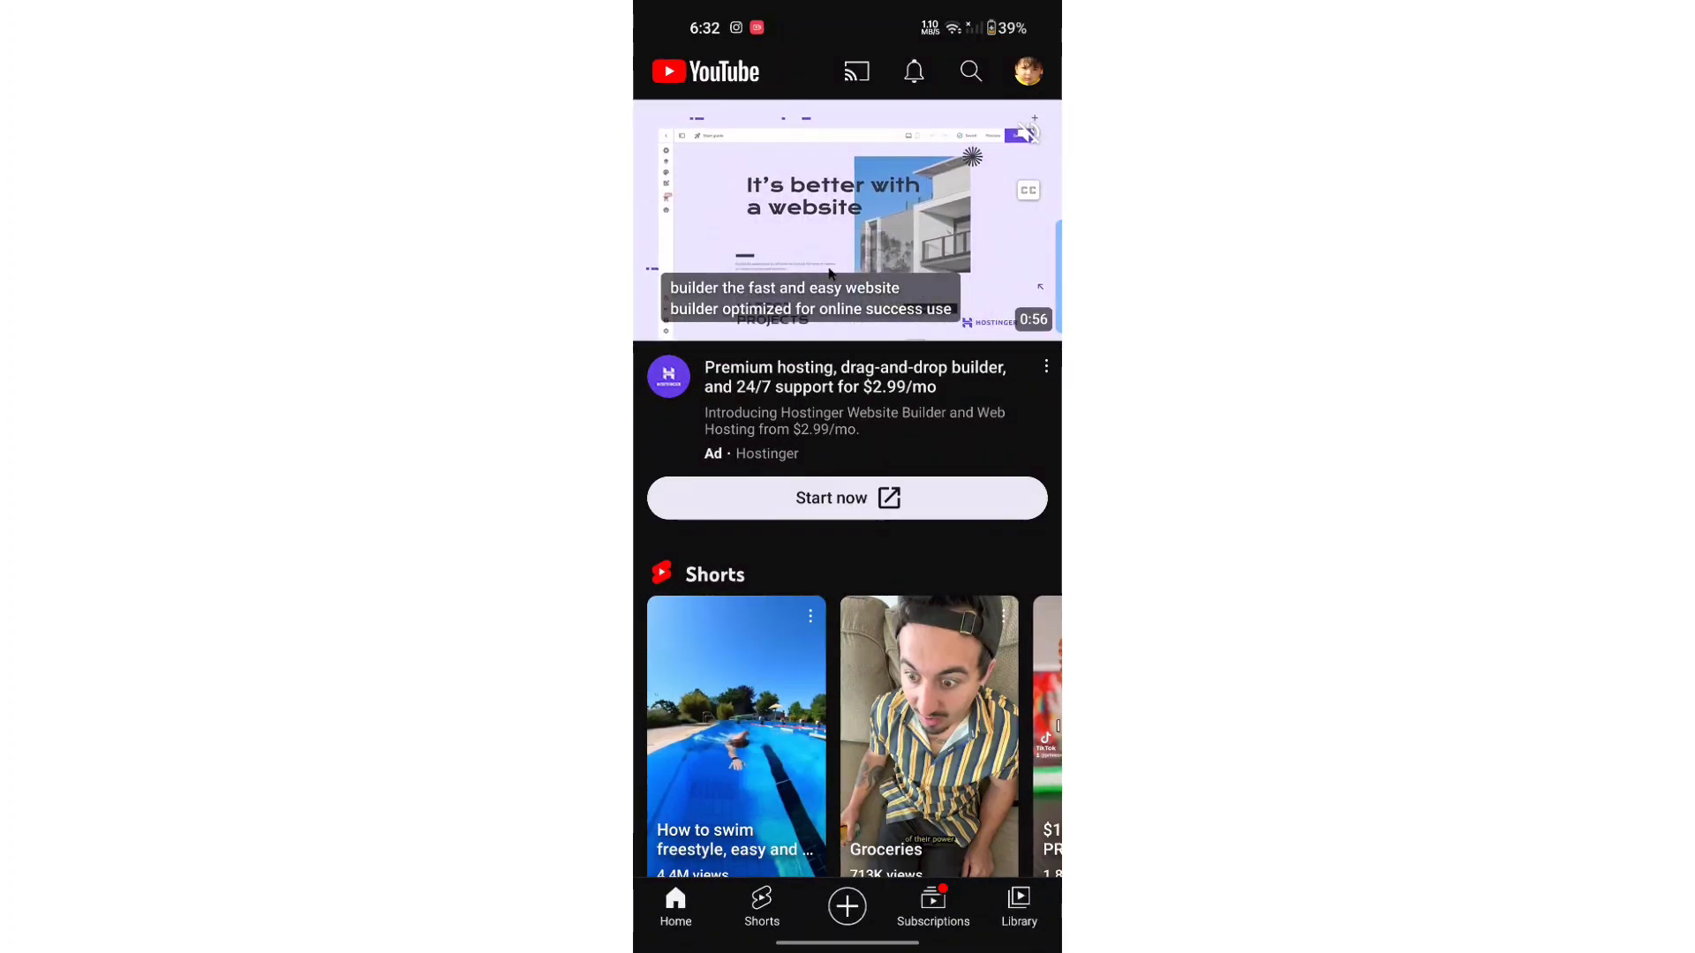
# Go to the Library with history and playlists to reach Liked videos
pyautogui.click(1019, 906)
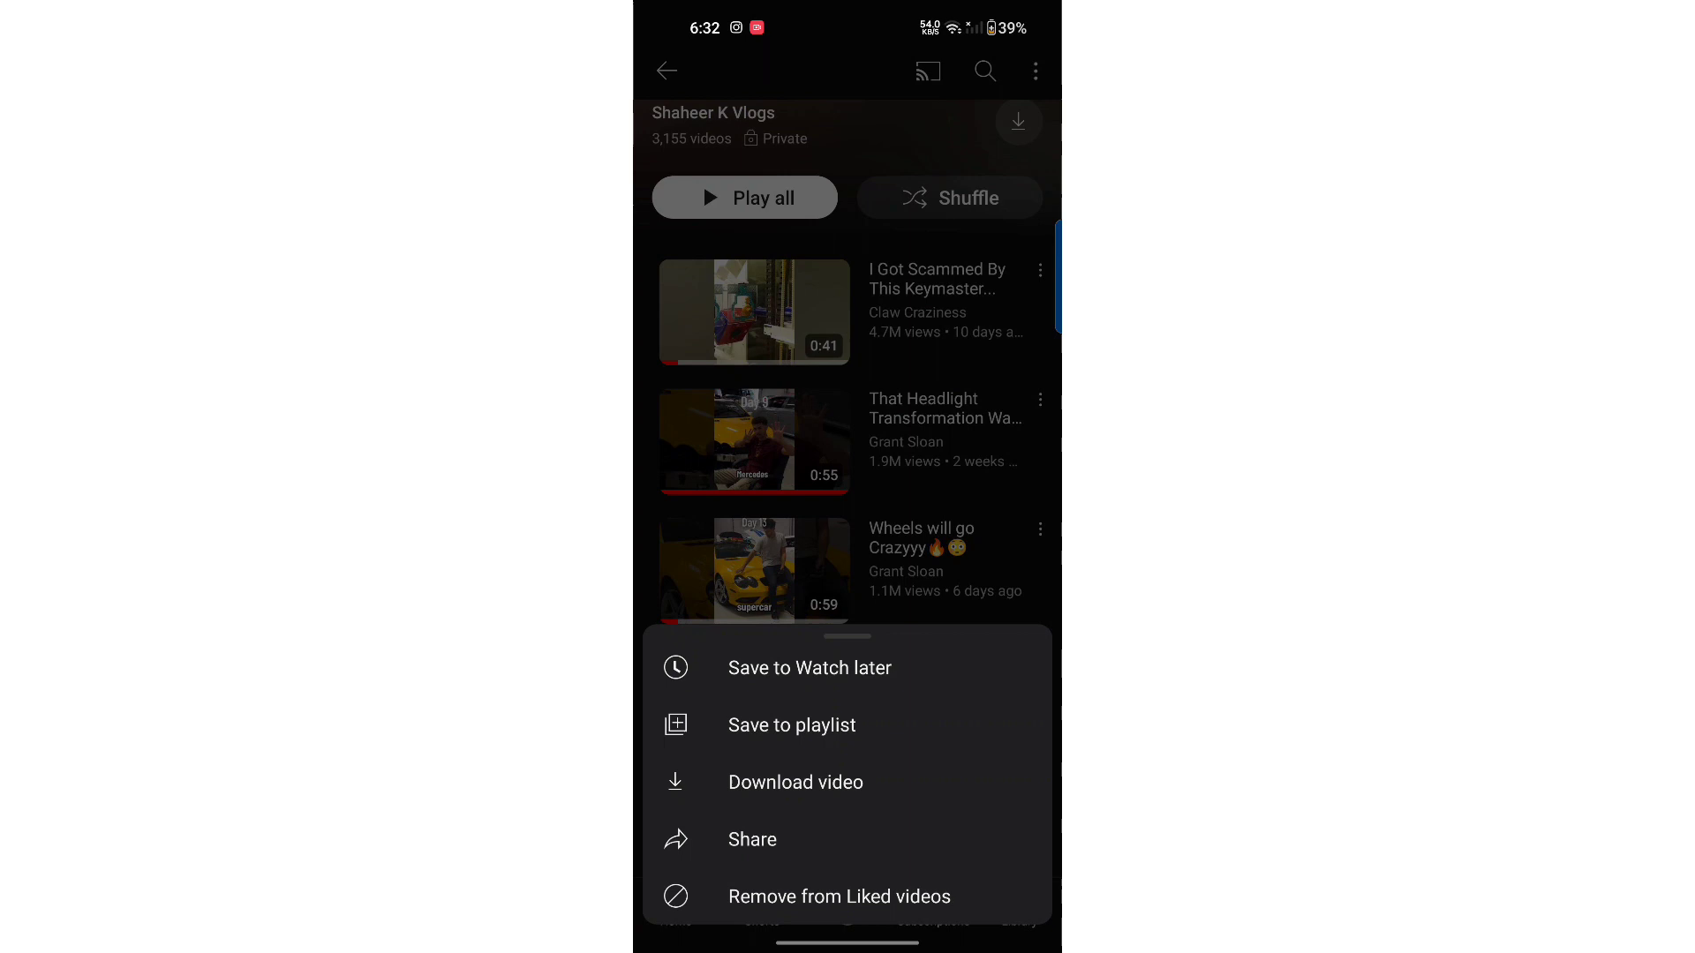
# Remove the first video, the headlight transformation and Wheels will go Crazyyy from Liked videos
pyautogui.click(840, 897)
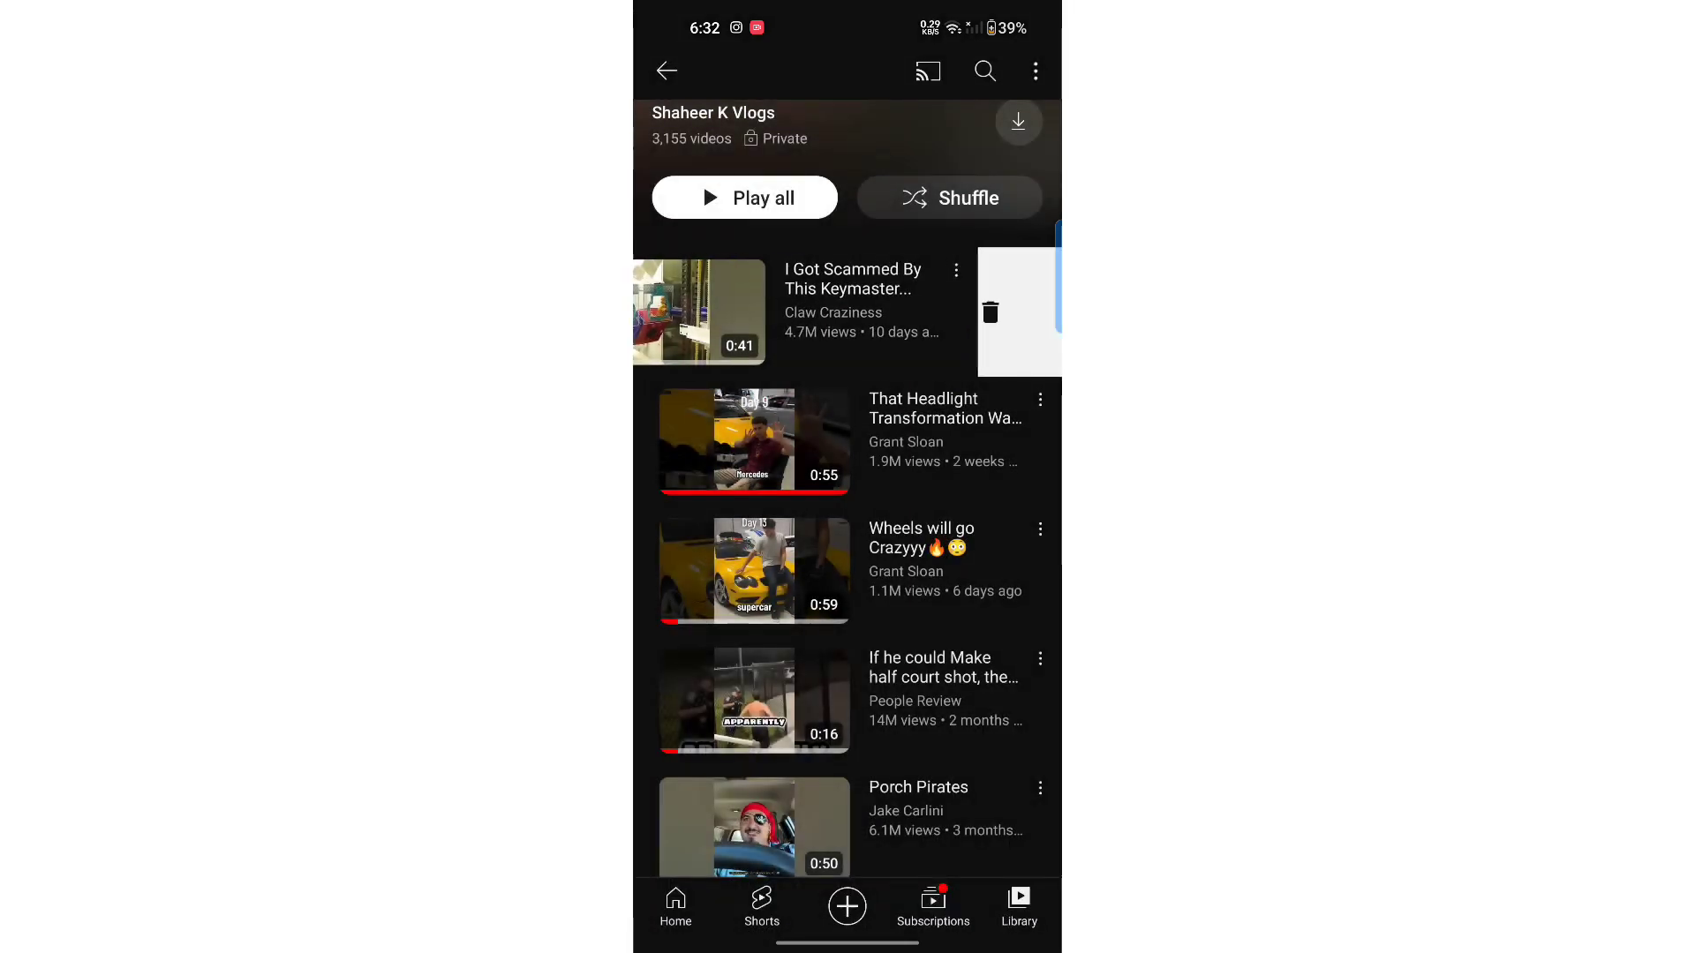
pyautogui.moveTo(918, 323); pyautogui.dragTo(688, 323)
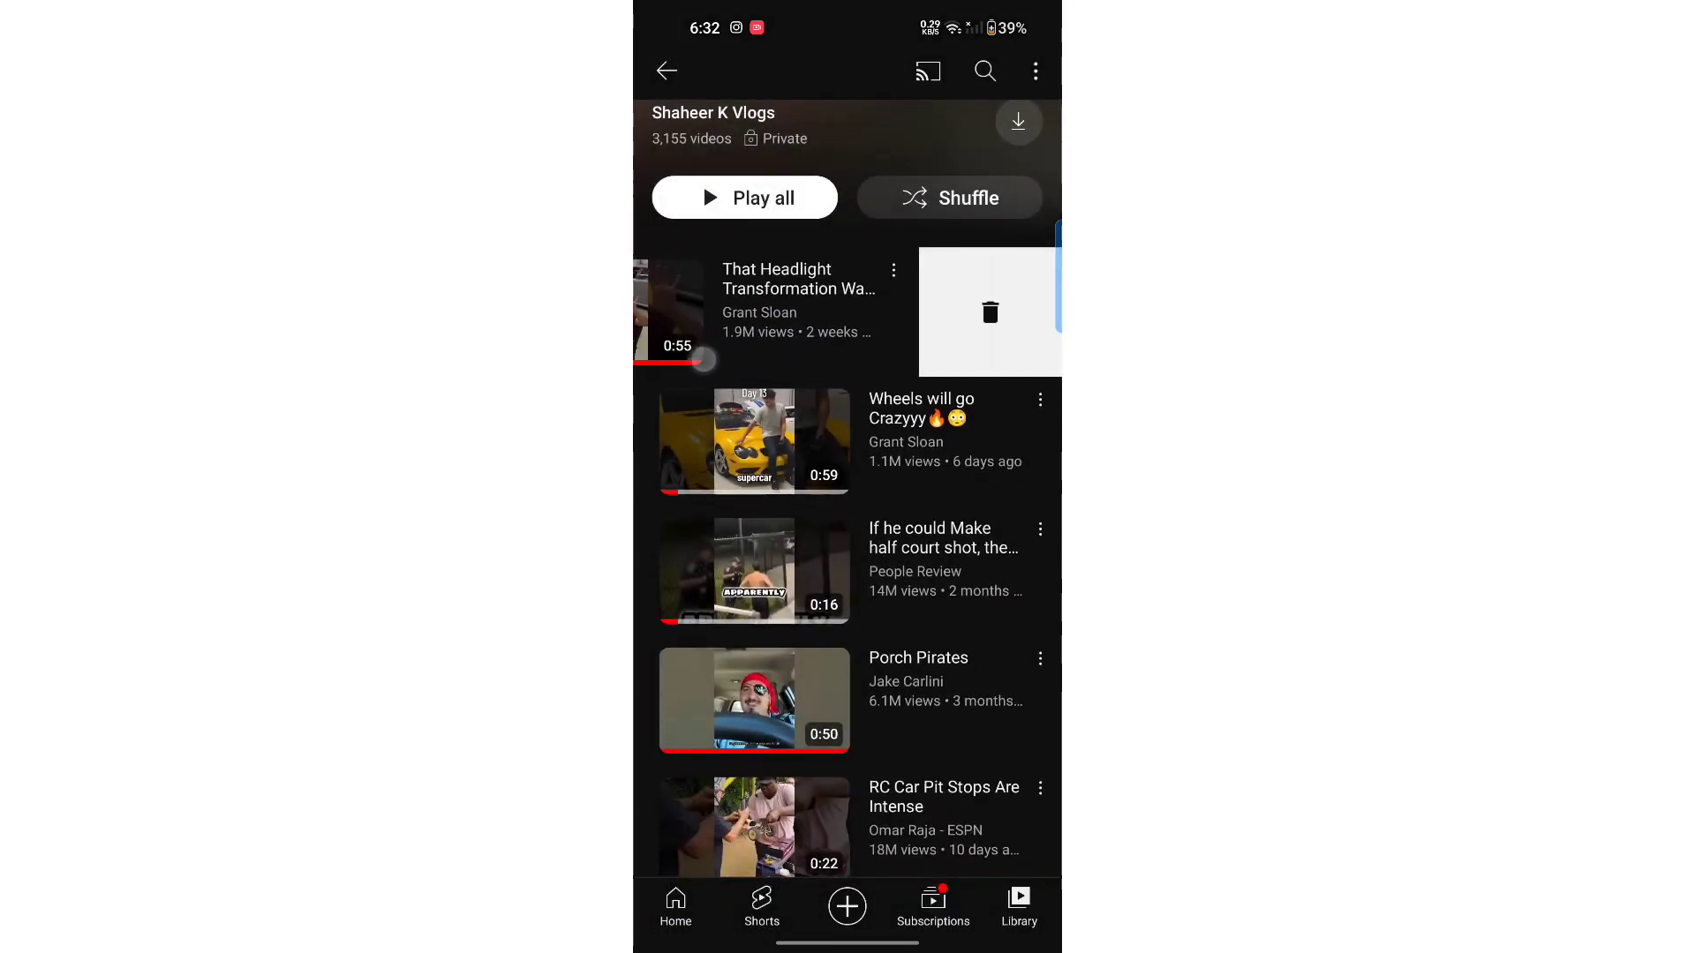
pyautogui.click(988, 313)
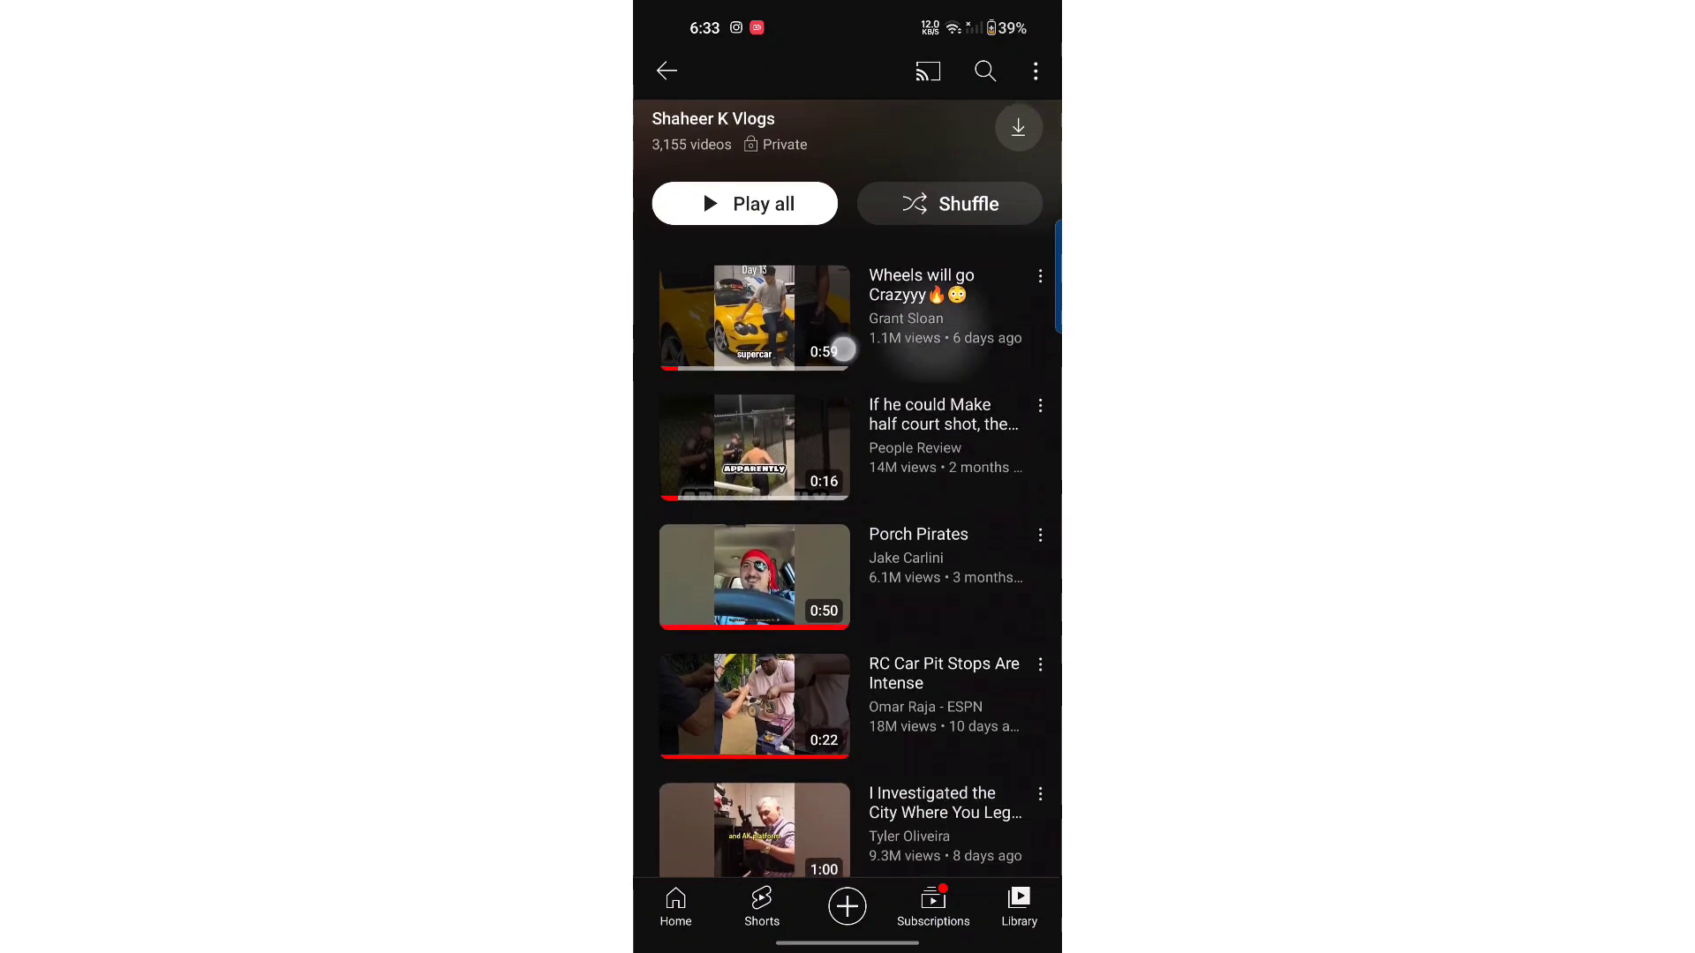
pyautogui.moveTo(907, 389); pyautogui.dragTo(727, 396)
pyautogui.click(990, 378)
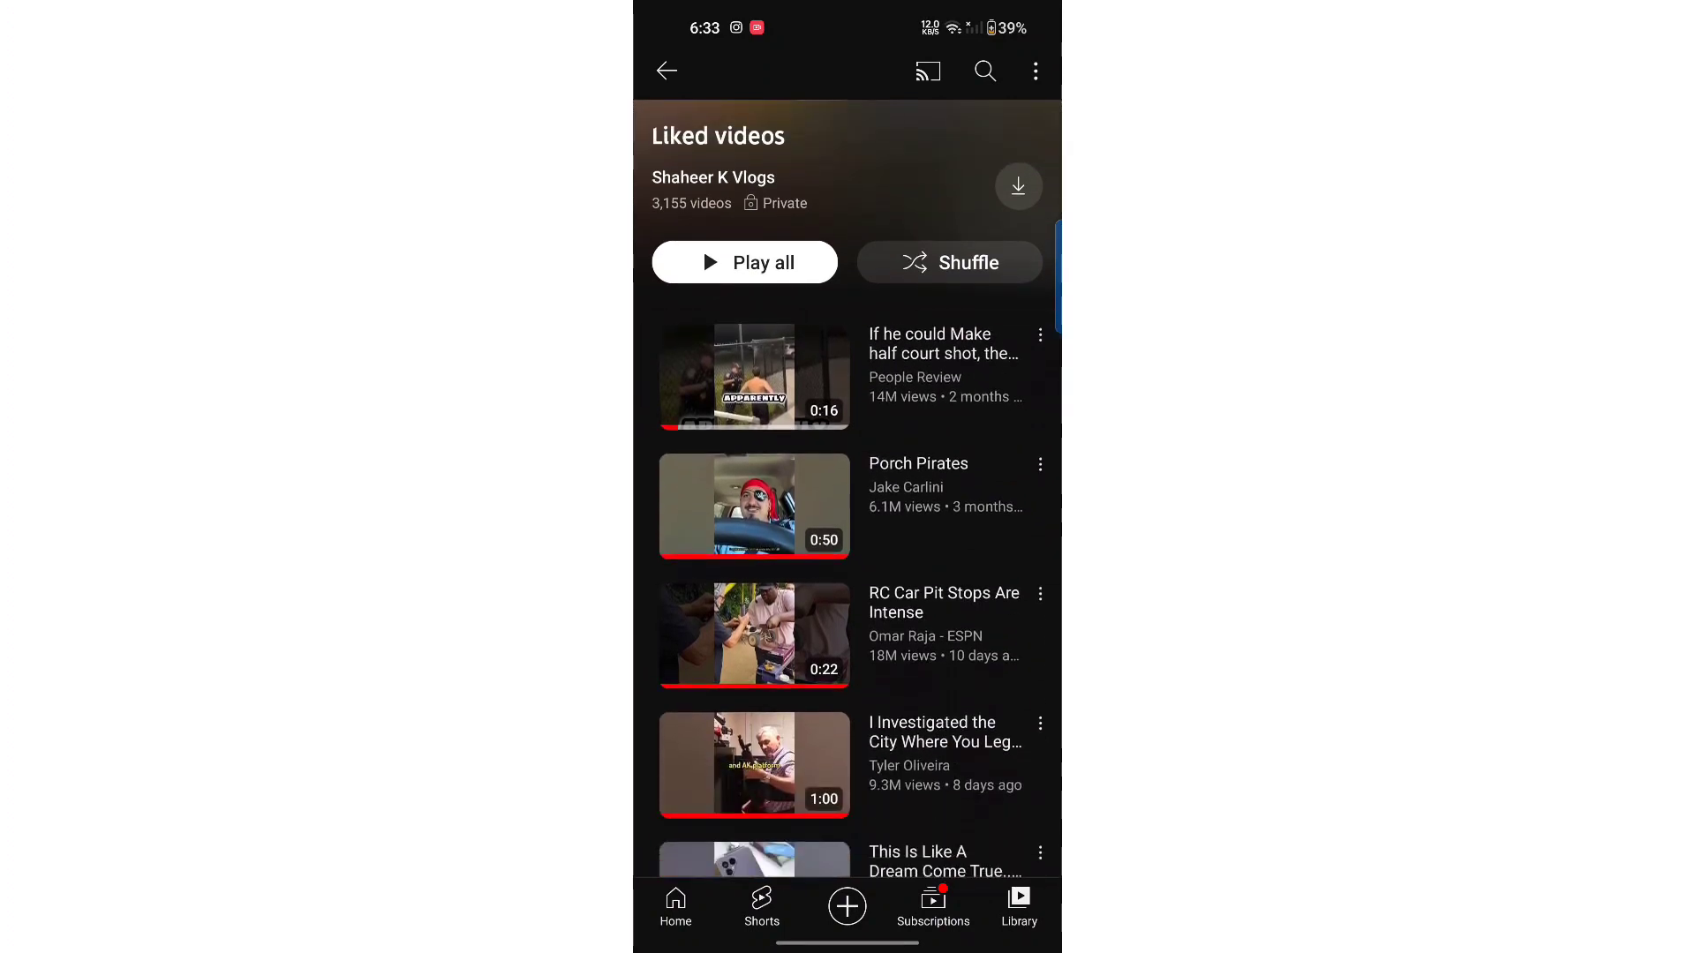
# Remove the half court shot, Porch Pirates, RC Car Pit Stops and city investigation videos
pyautogui.moveTo(908, 391); pyautogui.dragTo(701, 396)
pyautogui.click(989, 377)
pyautogui.moveTo(907, 378); pyautogui.dragTo(702, 378)
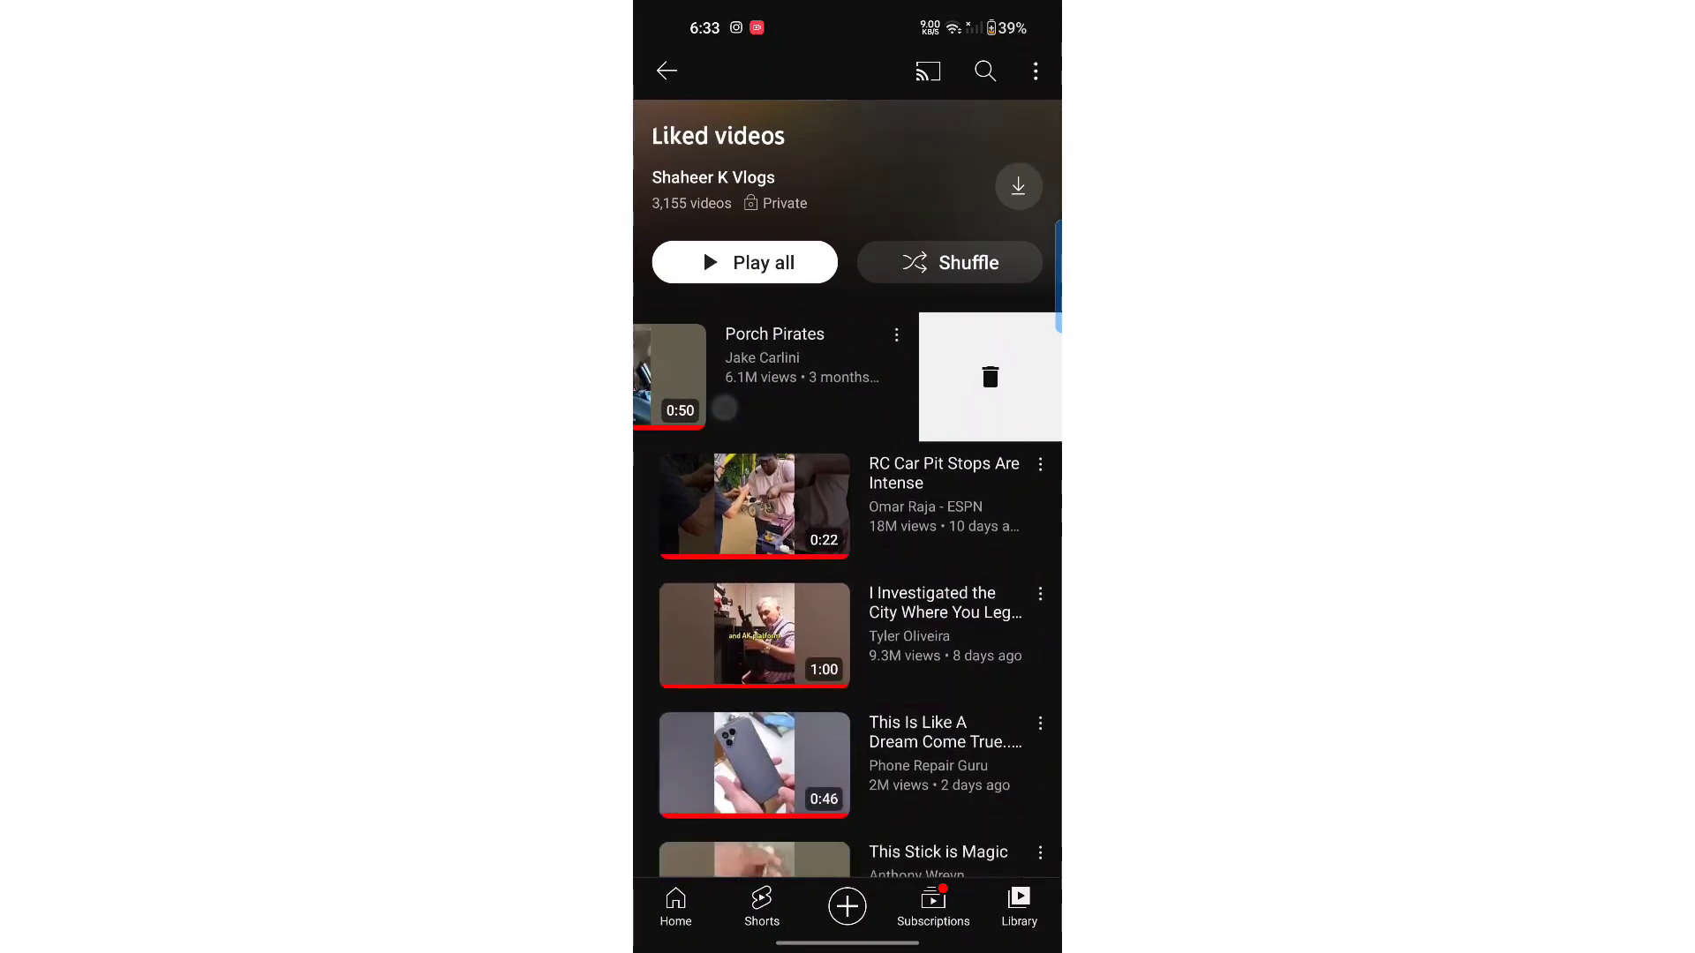
pyautogui.click(990, 378)
pyautogui.moveTo(932, 356); pyautogui.dragTo(728, 357)
pyautogui.click(989, 378)
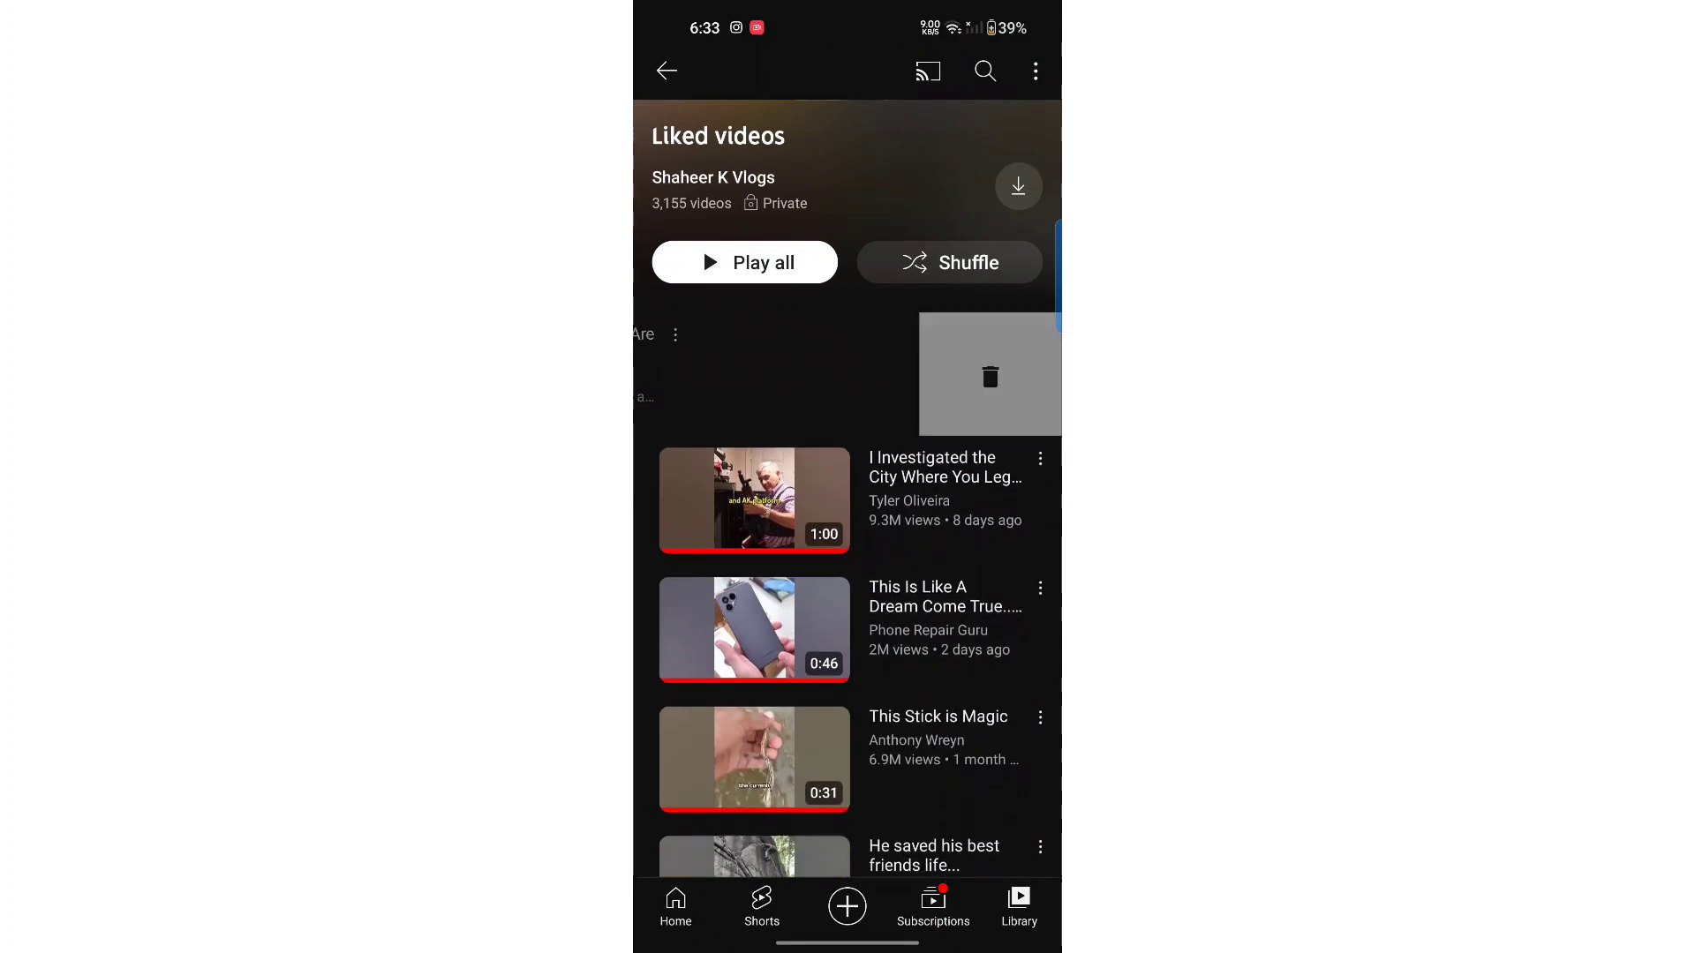
pyautogui.moveTo(908, 384)
pyautogui.mouseDown()
pyautogui.moveTo(908, 427)
pyautogui.moveTo(702, 428)
pyautogui.mouseUp()
pyautogui.click(990, 424)
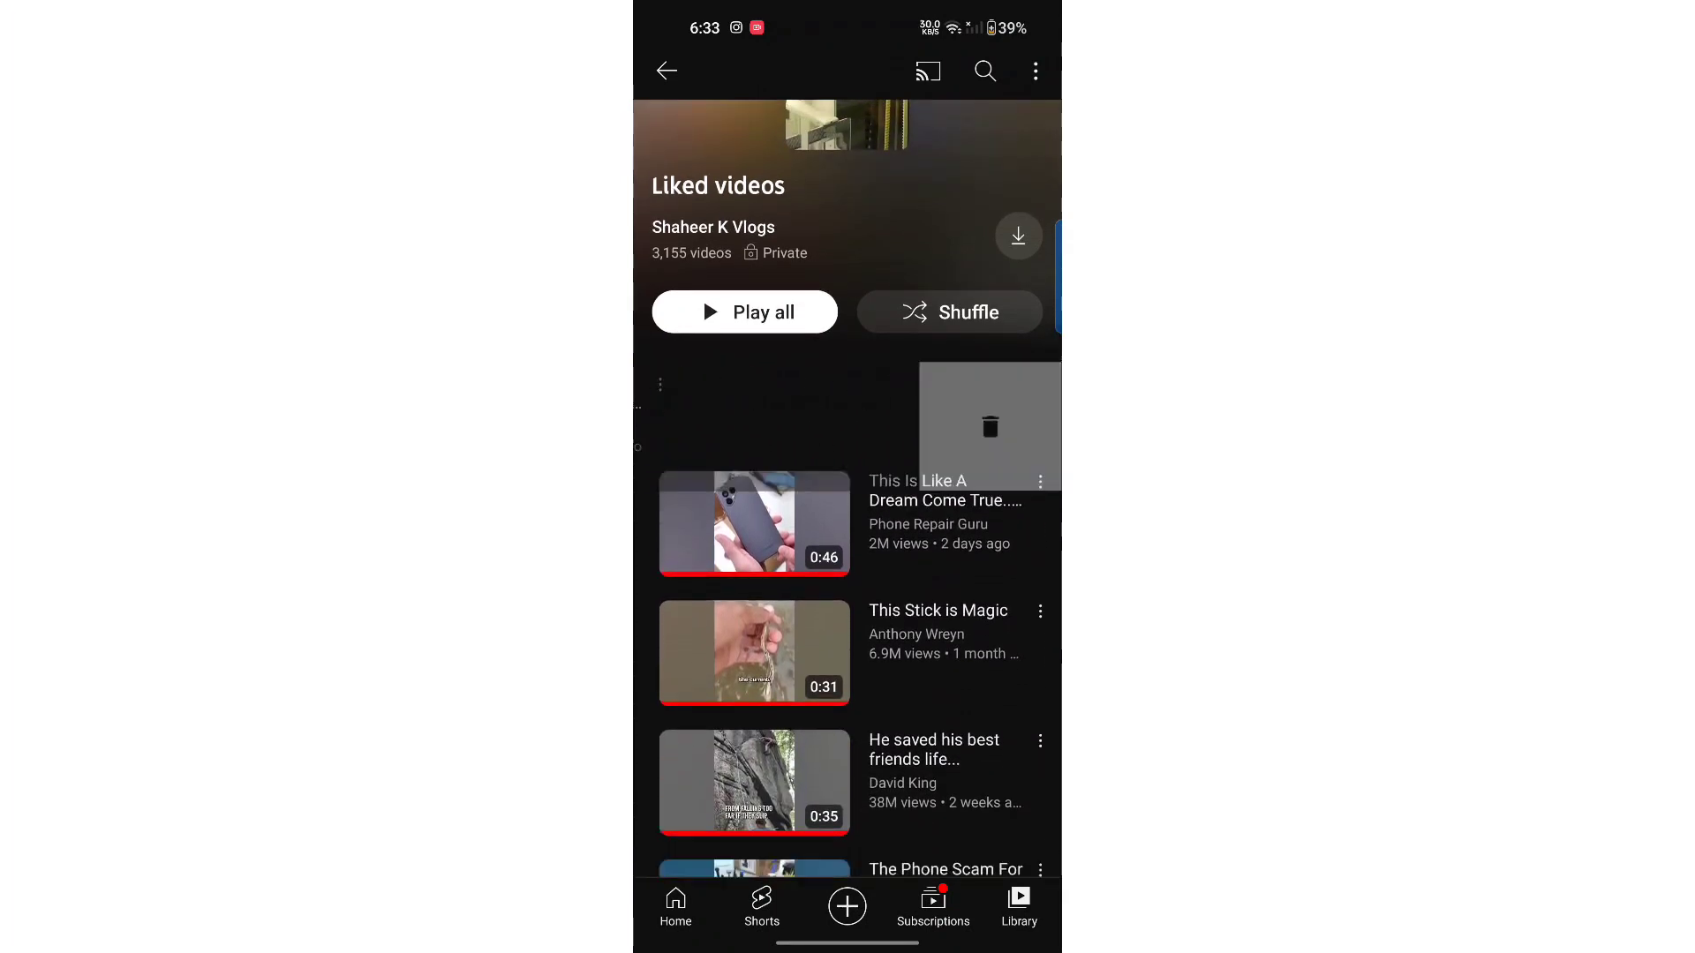
pyautogui.moveTo(861, 490); pyautogui.dragTo(867, 649)
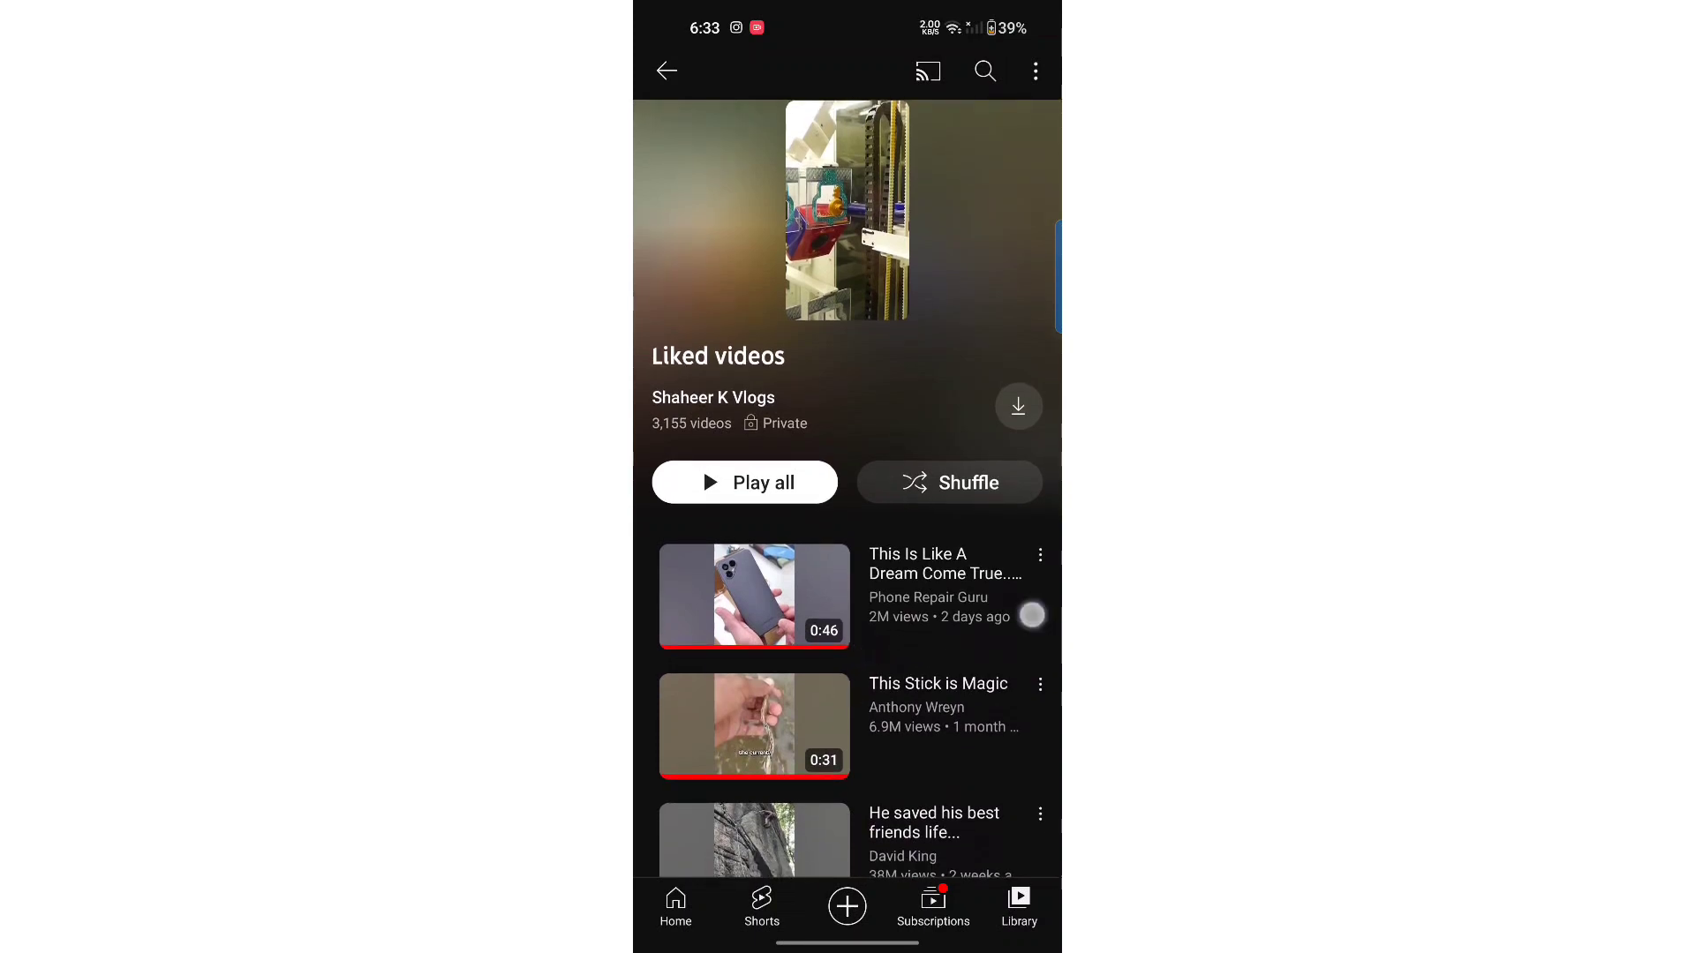
# Swipe the playlist page away to return to the Library
pyautogui.moveTo(1057, 615); pyautogui.dragTo(980, 615)
pyautogui.moveTo(945, 745); pyautogui.dragTo(947, 662)
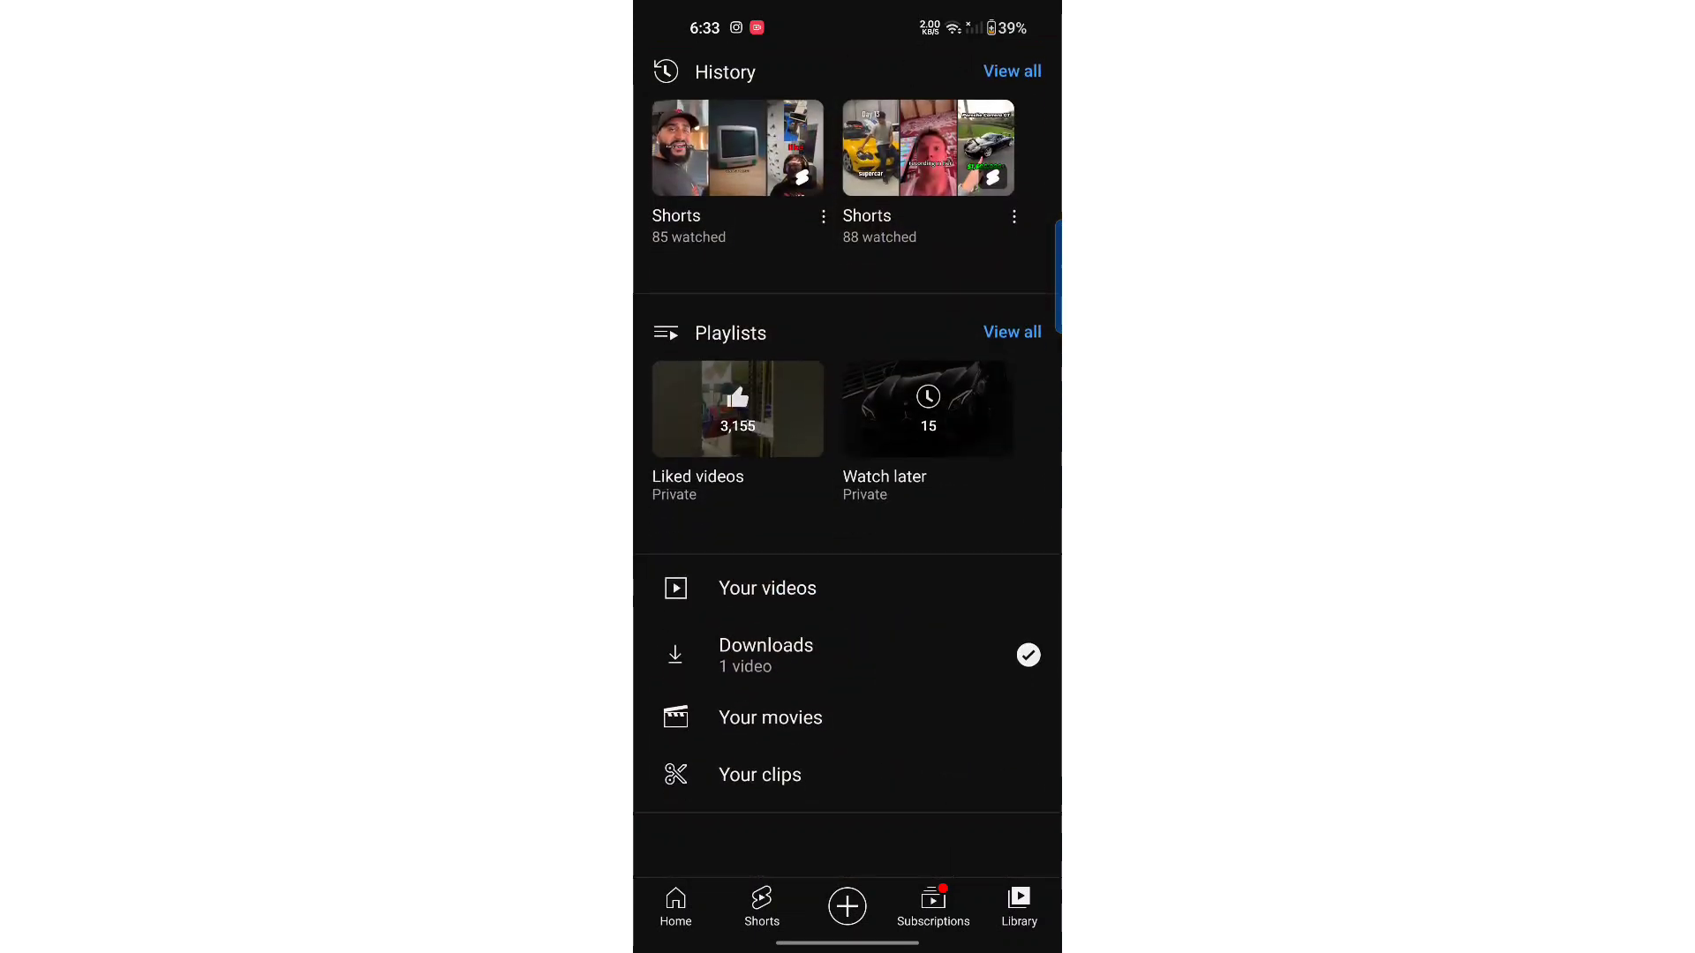